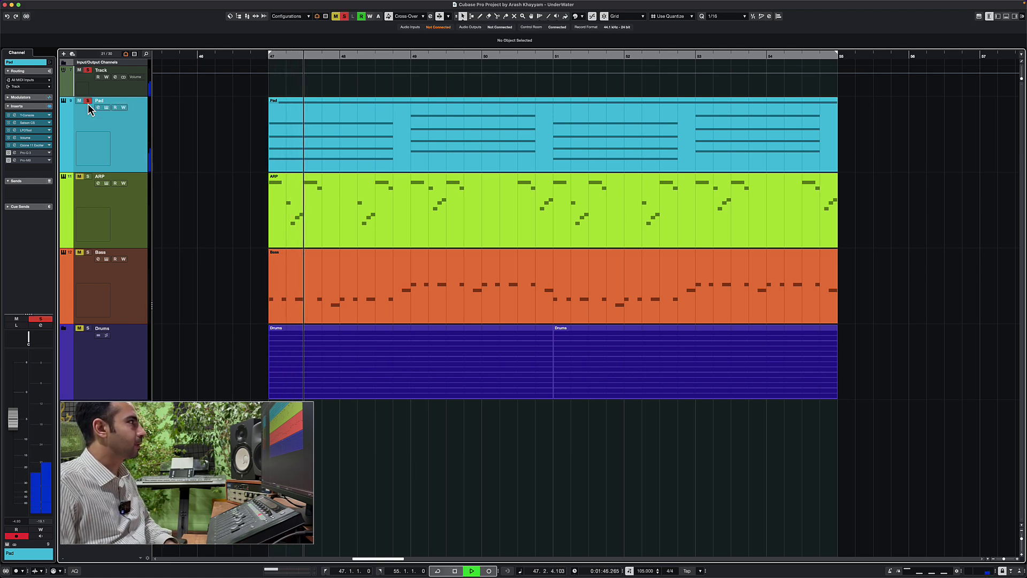
# Step: Stop playback, unsolo the Pad track, and add Pro-Q 3 as its next insert effect
pyautogui.press('space')
pyautogui.click(88, 101)
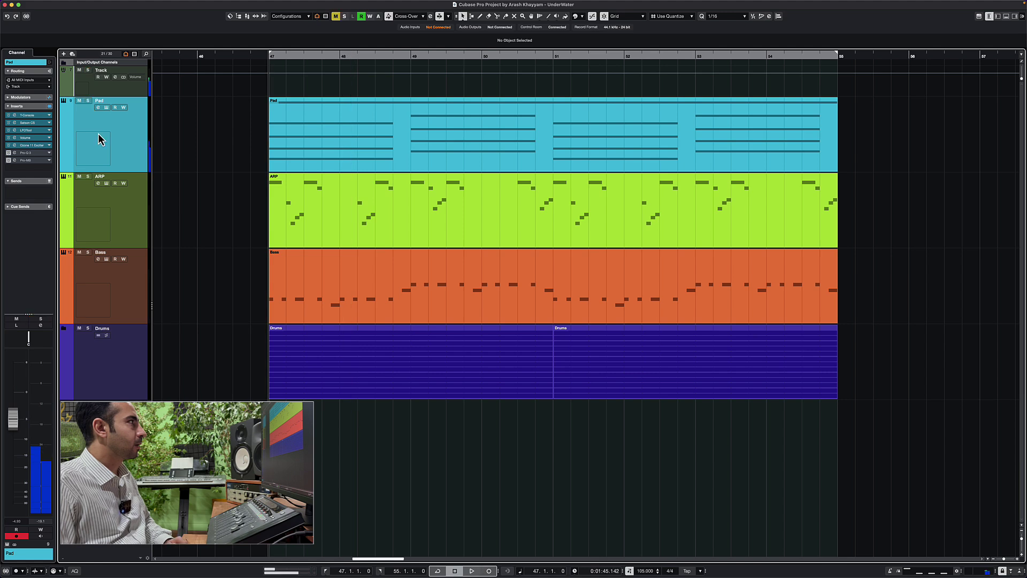
pyautogui.click(26, 168)
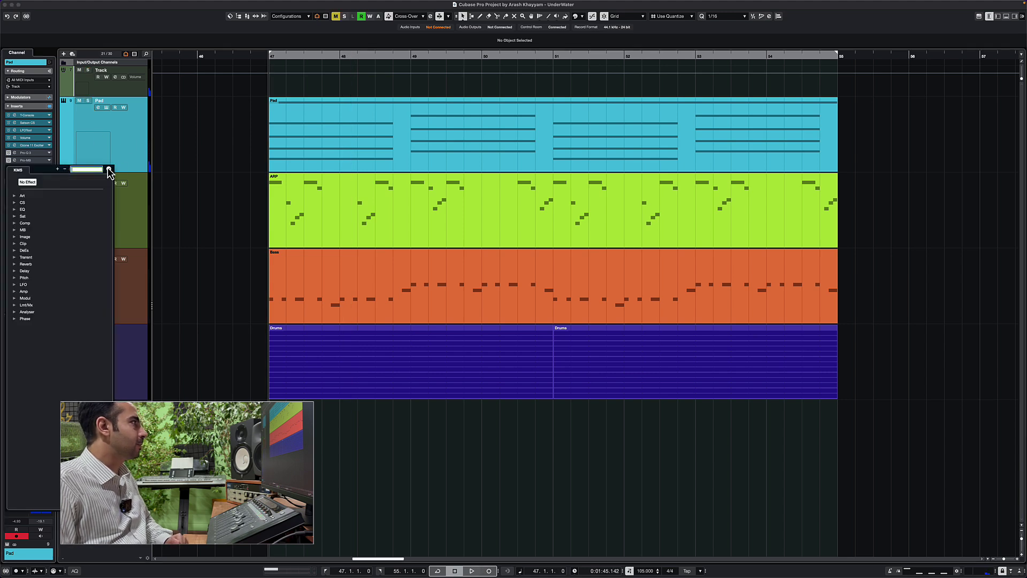
pyautogui.write('pro q')
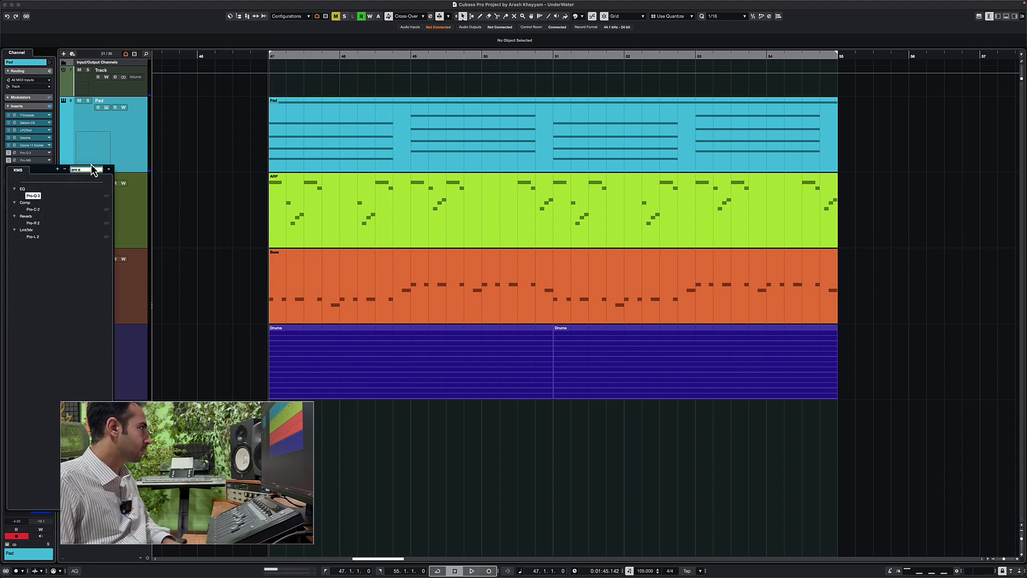
pyautogui.click(33, 196)
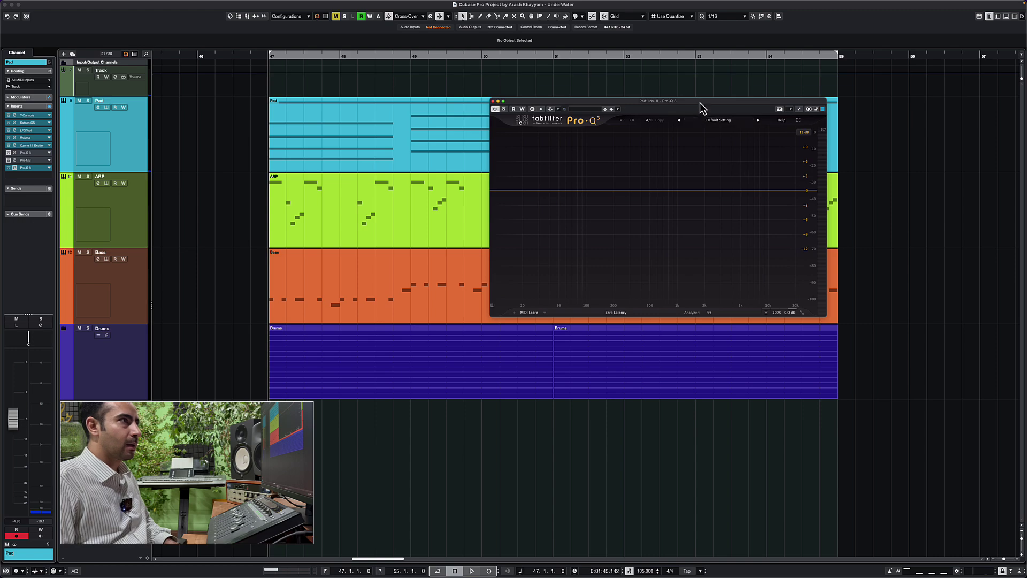
pyautogui.moveTo(700, 102); pyautogui.dragTo(500, 184)
# Step: Add a broad high-shelf boost for the left channel only, at about 4057 Hz and +3 dB
pyautogui.moveTo(605, 273); pyautogui.dragTo(535, 265)
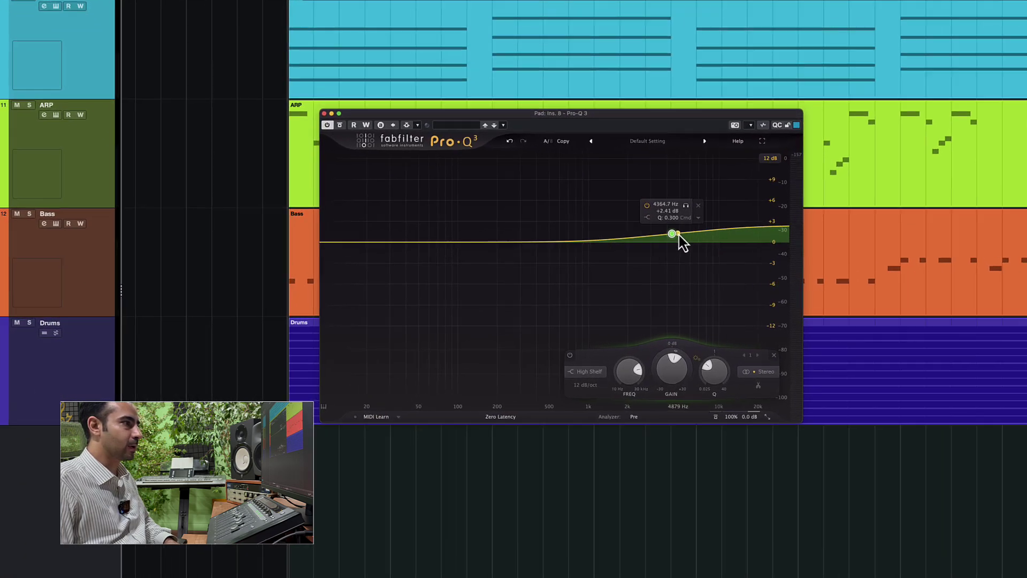
pyautogui.click(864, 378)
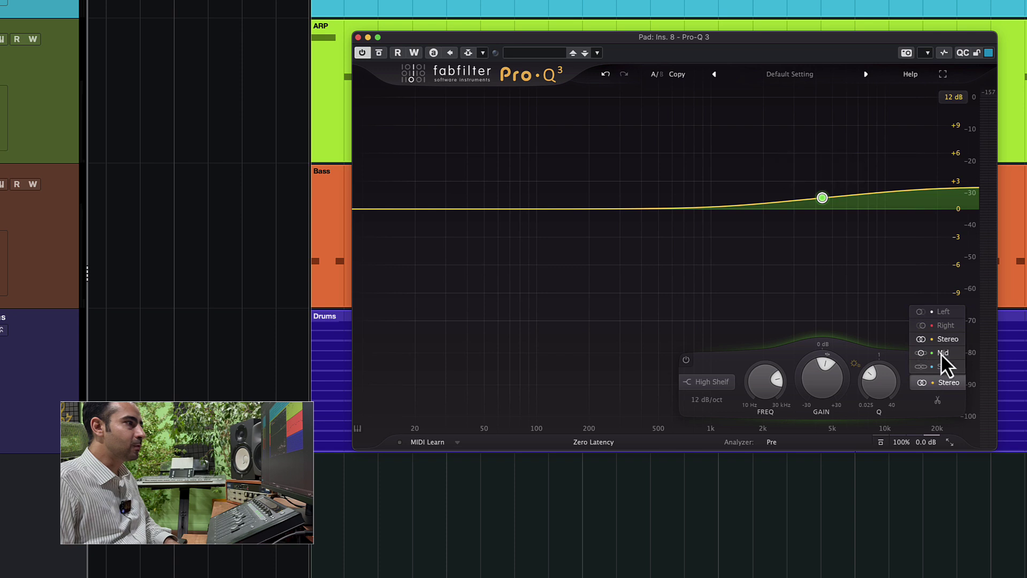
pyautogui.click(943, 313)
pyautogui.moveTo(821, 199)
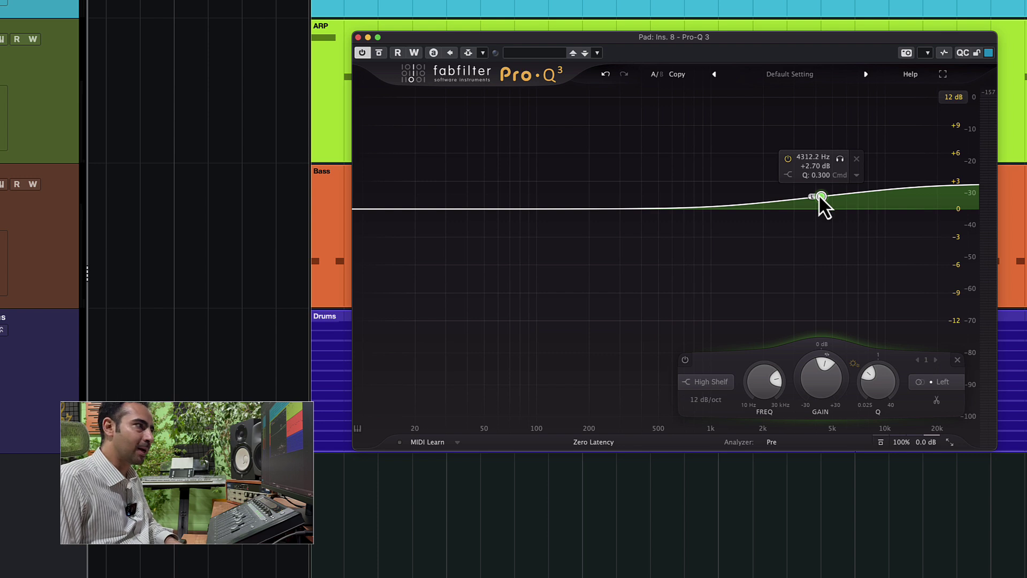
pyautogui.moveTo(819, 200); pyautogui.dragTo(814, 196)
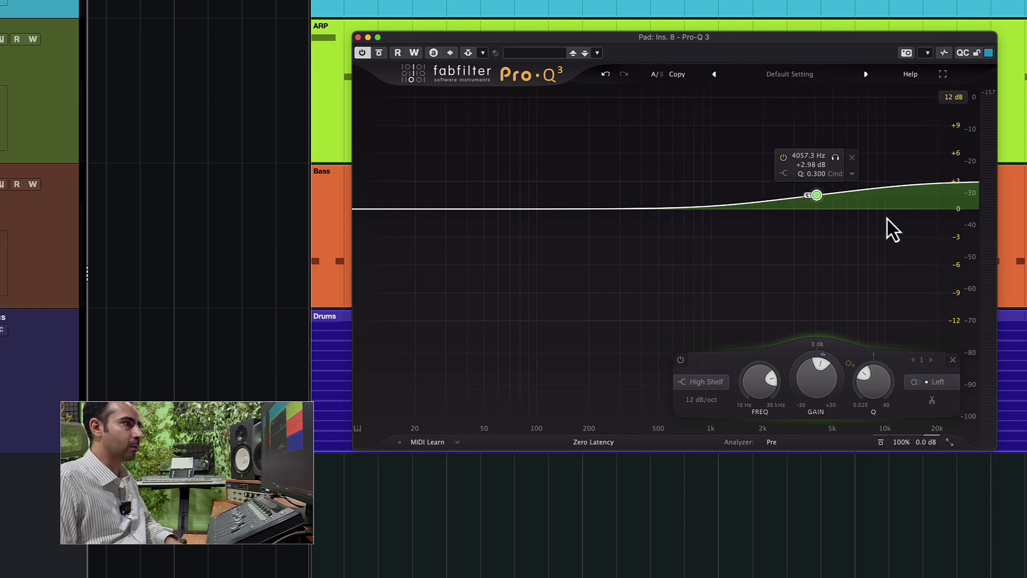
# Step: Add a second high-shelf boost, assign it to the right channel, and place it lower in frequency than the left-channel shelf
pyautogui.doubleClick(905, 212)
pyautogui.moveTo(905, 212); pyautogui.dragTo(828, 186)
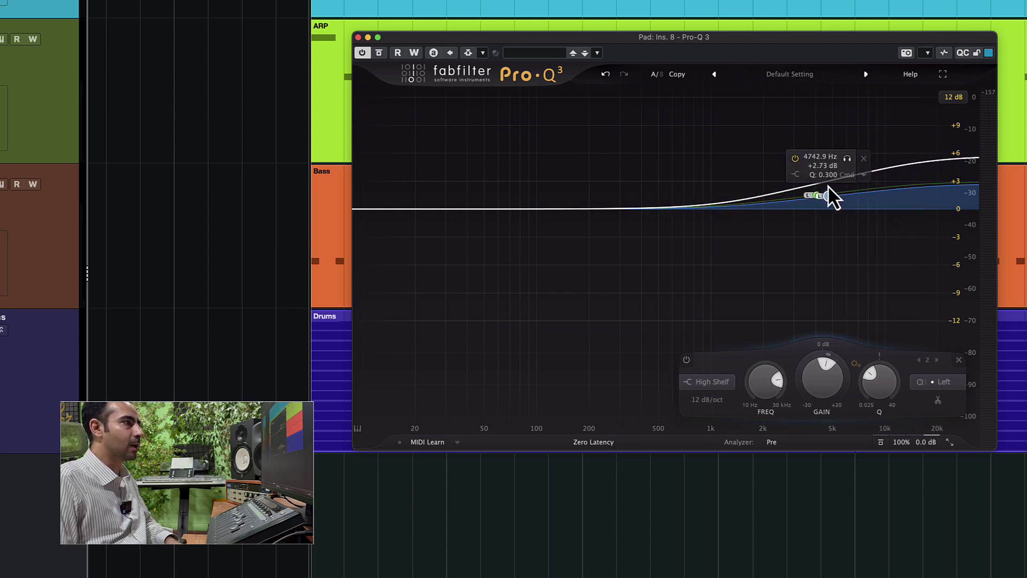
pyautogui.click(938, 382)
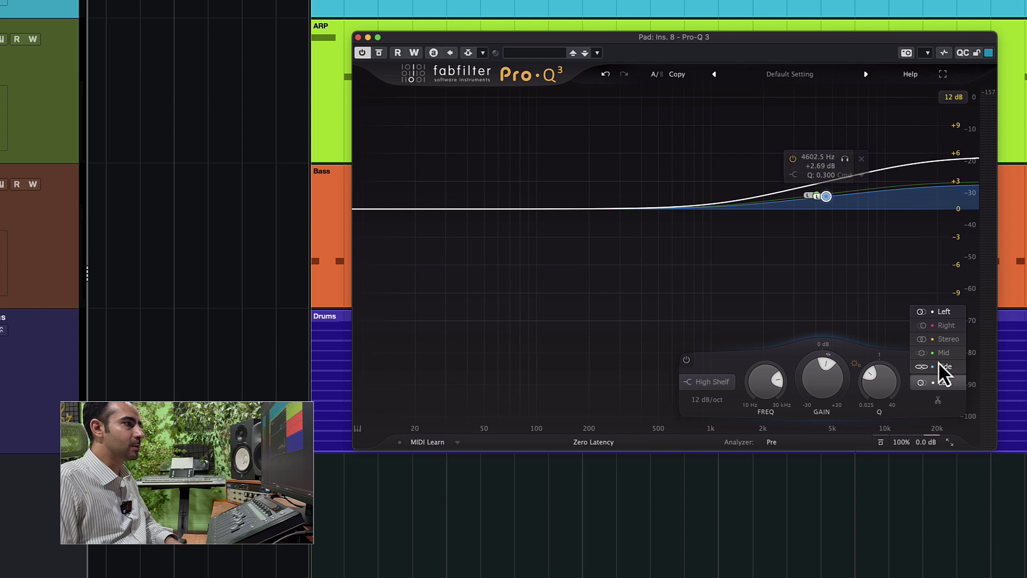
pyautogui.click(944, 329)
pyautogui.moveTo(827, 197); pyautogui.dragTo(736, 193)
# Step: Fine-tune the left-channel shelf to about 3950 Hz and +4.1 dB, and the right-channel shelf to about 1380 Hz and +3.9 dB
pyautogui.click(814, 197)
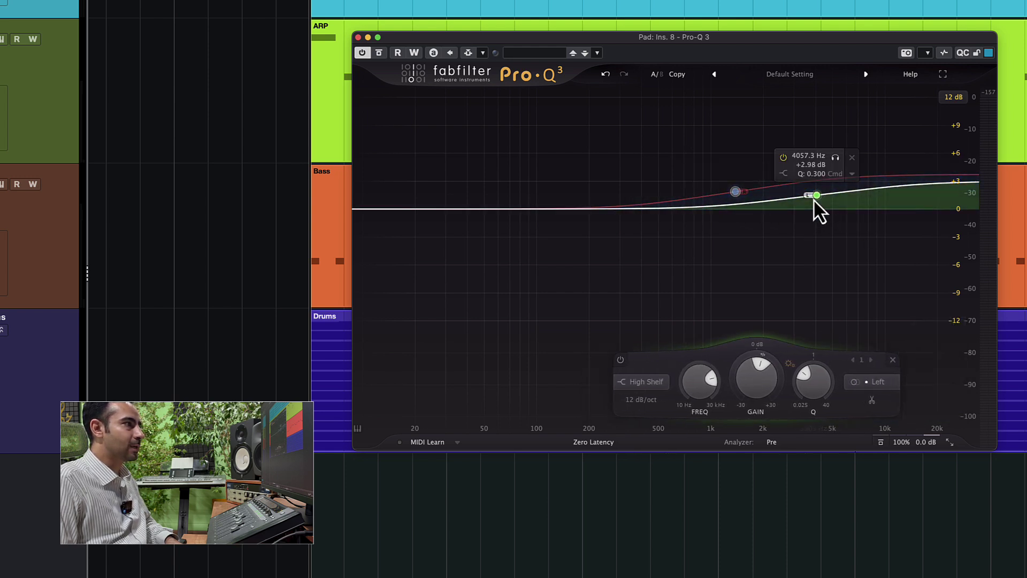
pyautogui.click(734, 193)
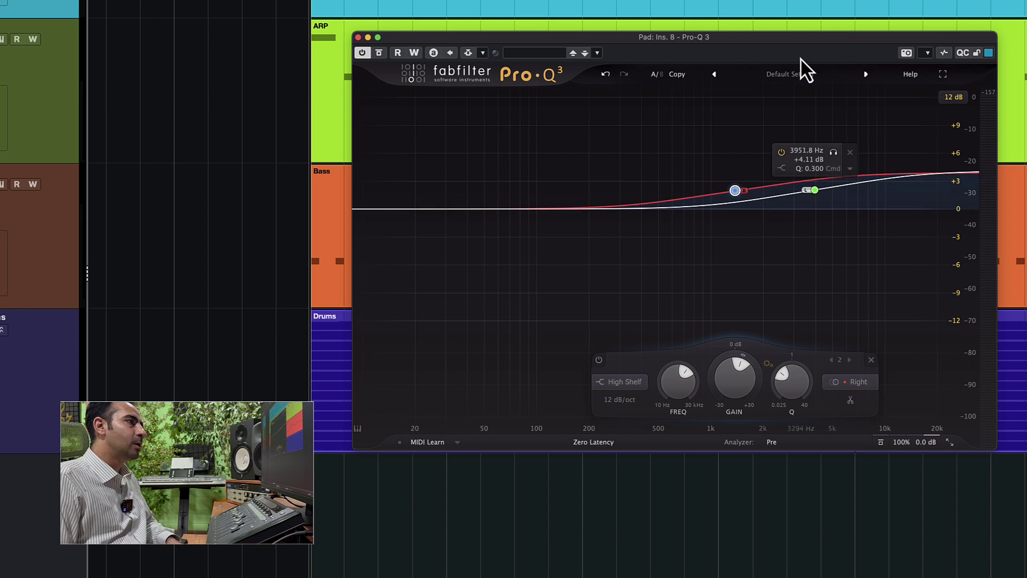
pyautogui.moveTo(795, 33); pyautogui.dragTo(799, 22)
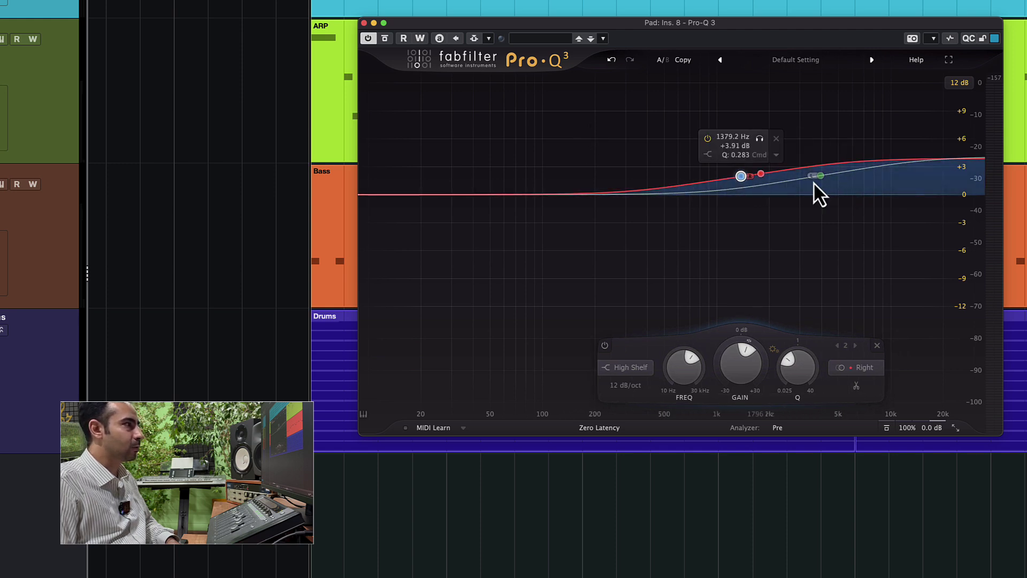
# Step: Shift the right-channel shelf lower in frequency and move the left-channel shelf down to about 1967 Hz and +3.8 dB
pyautogui.doubleClick(549, 177)
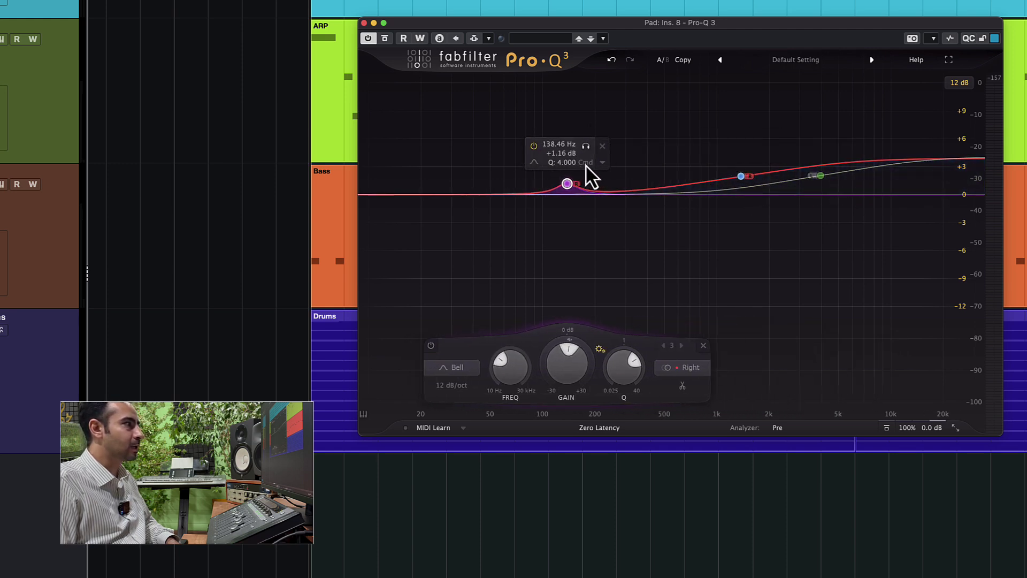
pyautogui.click(583, 139)
pyautogui.moveTo(742, 175); pyautogui.dragTo(706, 174)
pyautogui.moveTo(820, 178); pyautogui.dragTo(767, 181)
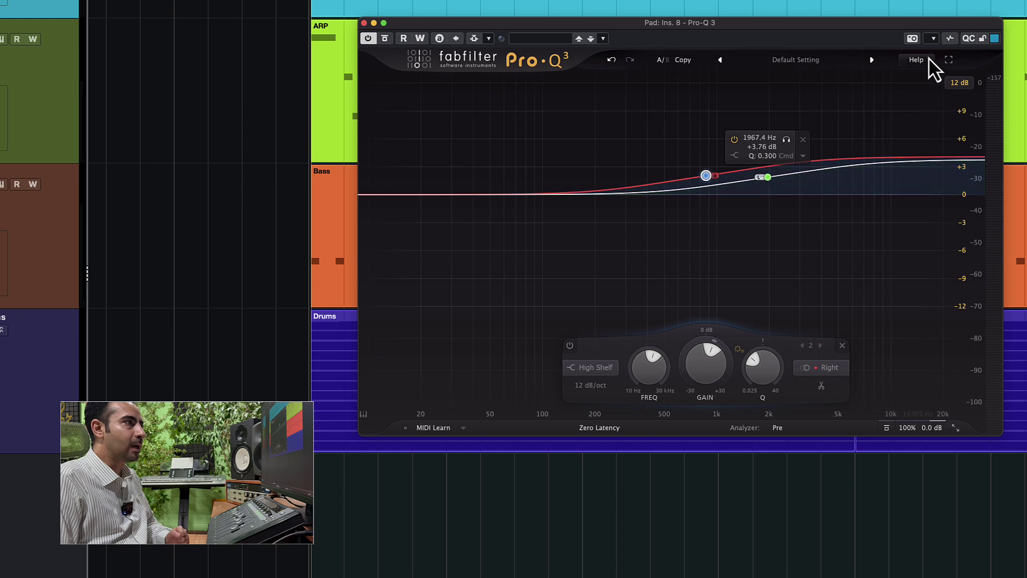
# Step: Show Pro-Q 3's modulation section and connect the slot 2 LFO to the frequency of the right-channel band
pyautogui.click(950, 38)
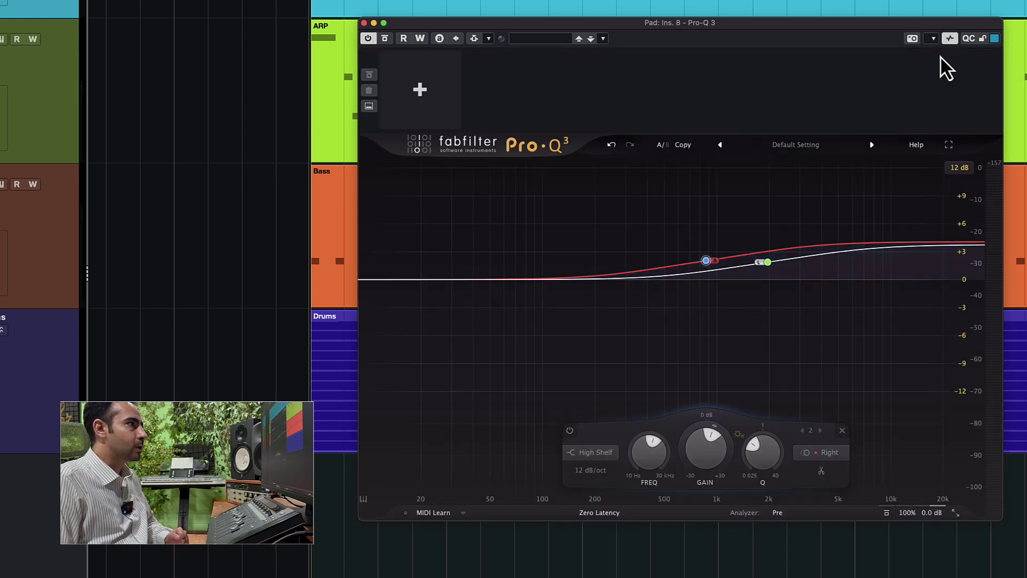
pyautogui.click(431, 90)
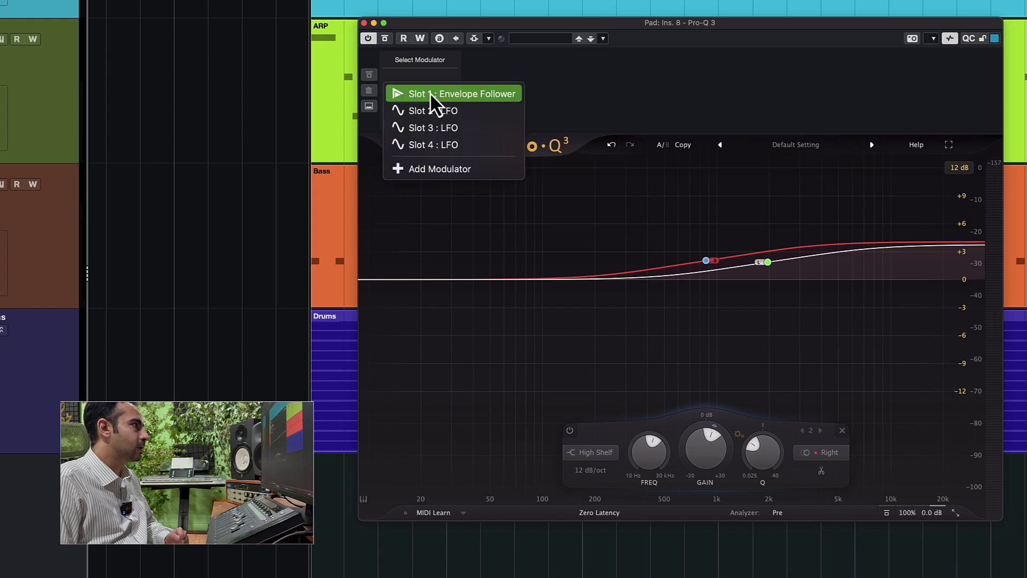
pyautogui.click(432, 108)
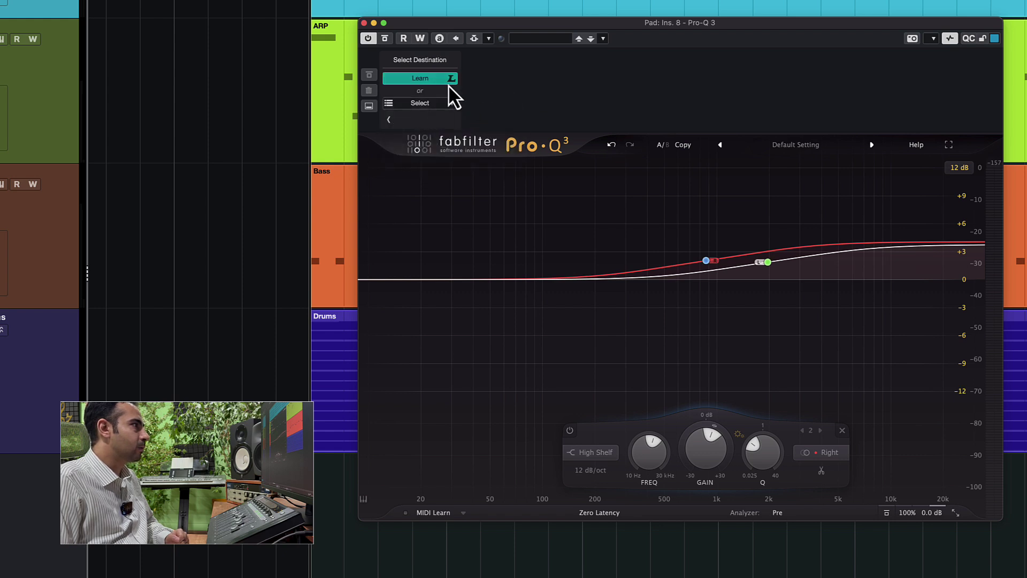
pyautogui.moveTo(706, 260); pyautogui.dragTo(653, 261)
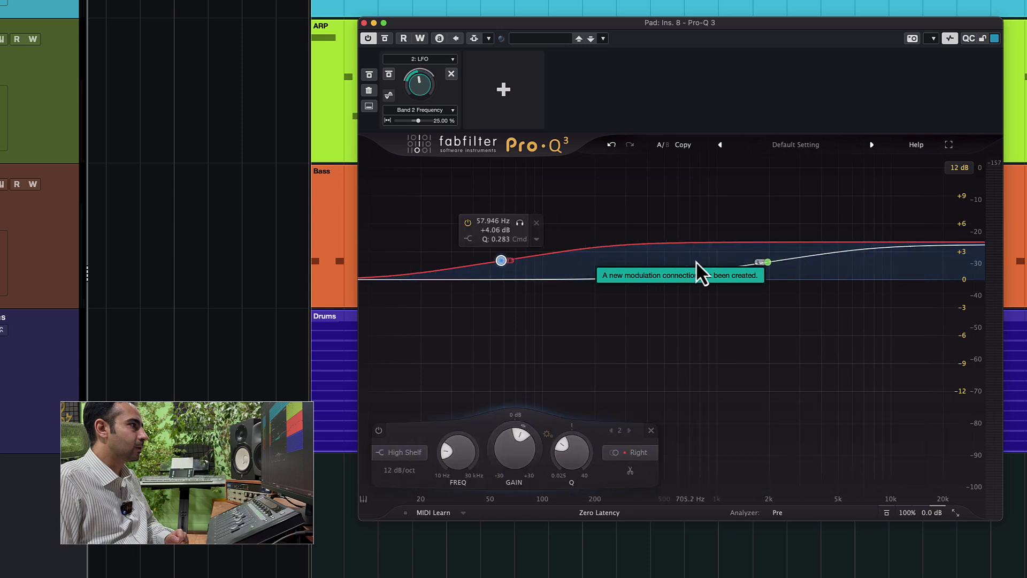
# Step: Adjust the tempo-synced rate of the slot 2 LFO in its settings
pyautogui.click(437, 59)
pyautogui.moveTo(439, 229)
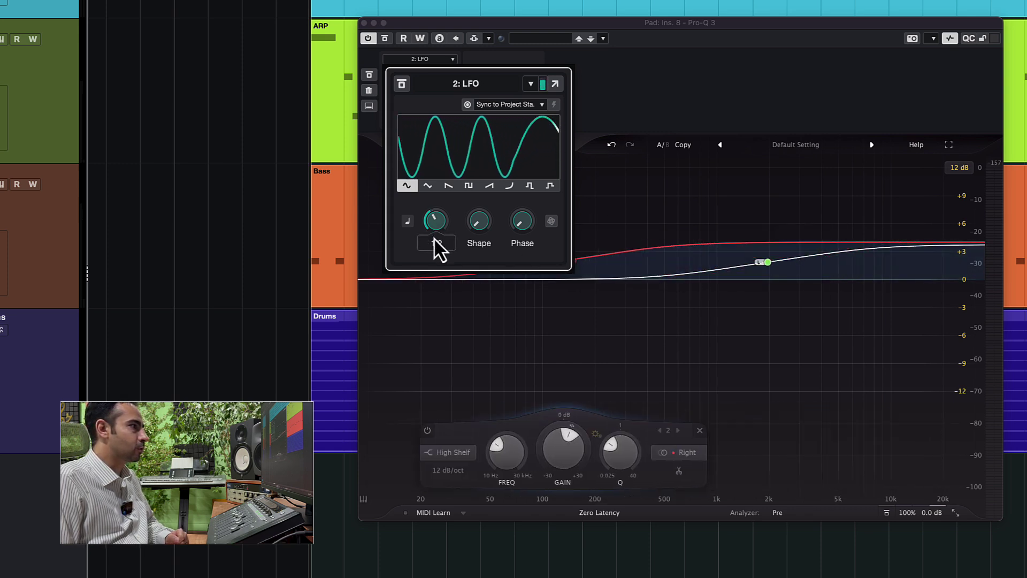
pyautogui.moveTo(435, 229); pyautogui.dragTo(435, 224)
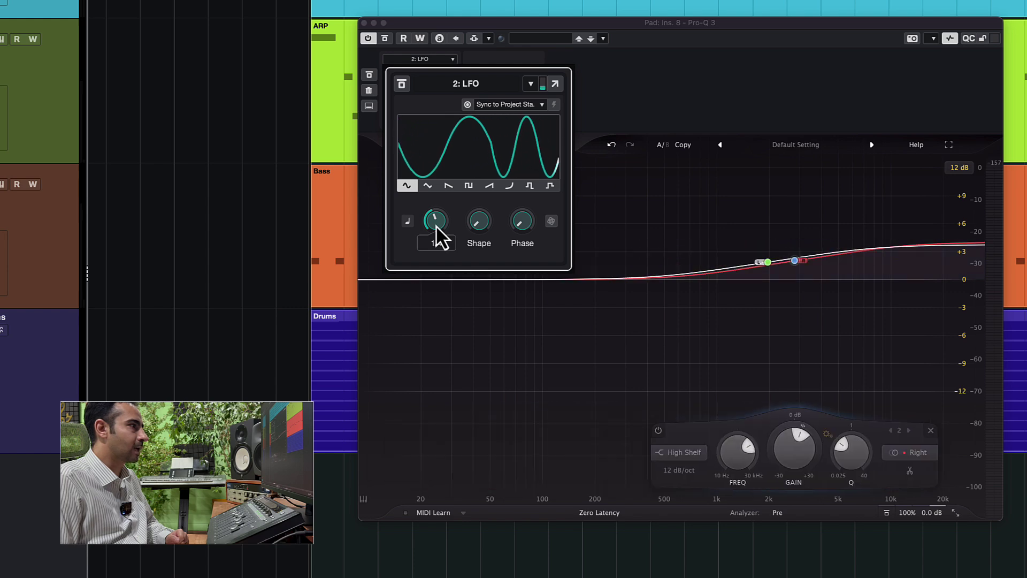
pyautogui.click(657, 85)
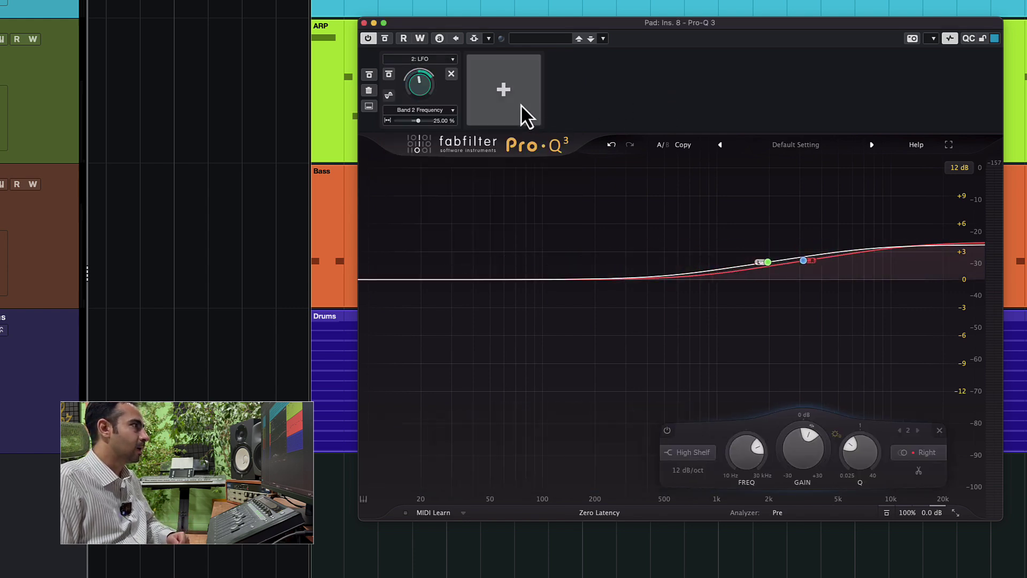
# Step: Add a second connection from the slot 2 LFO to the frequency of the left-channel band
pyautogui.click(509, 94)
pyautogui.click(512, 92)
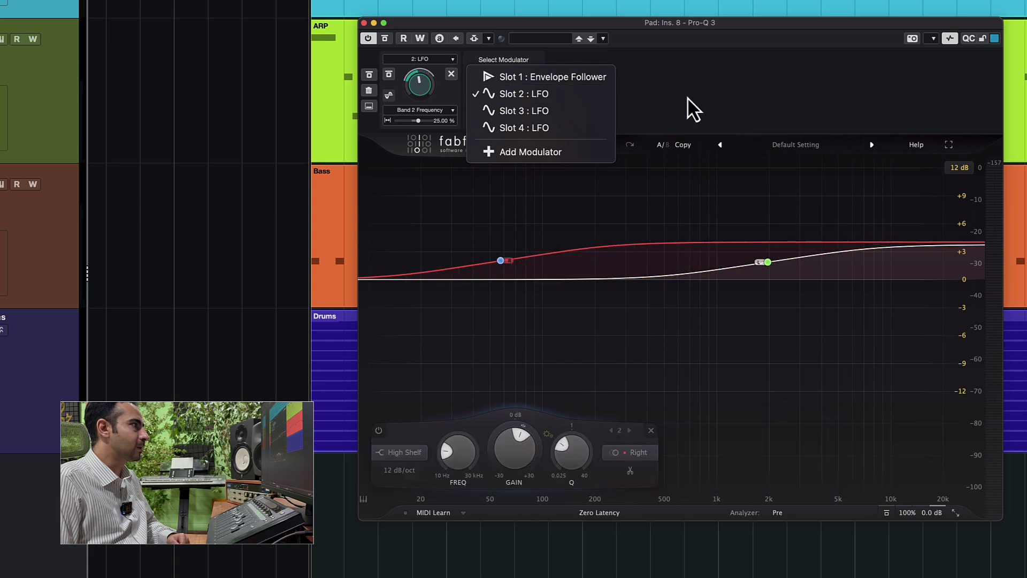
pyautogui.click(641, 102)
pyautogui.click(536, 90)
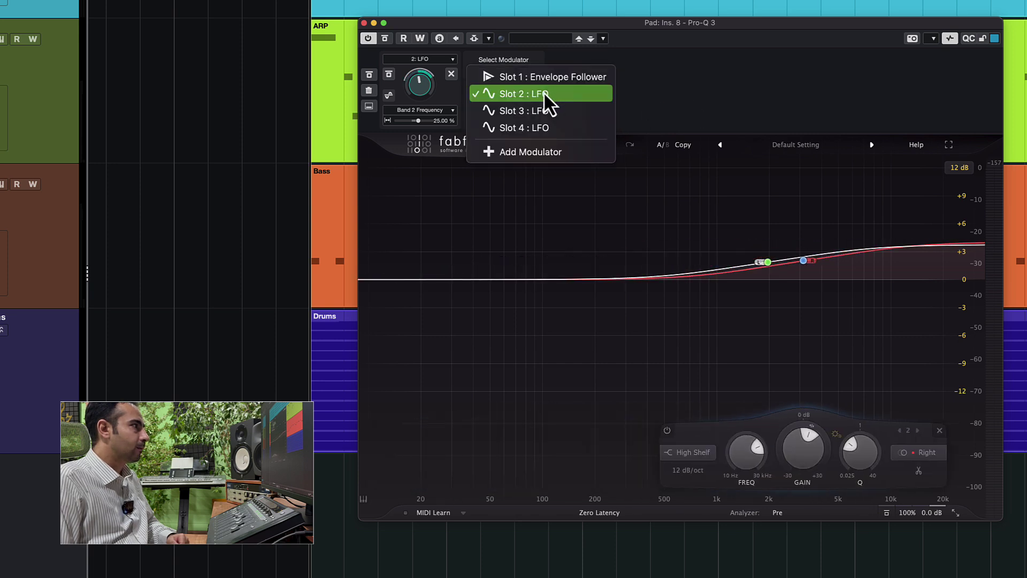
pyautogui.click(544, 92)
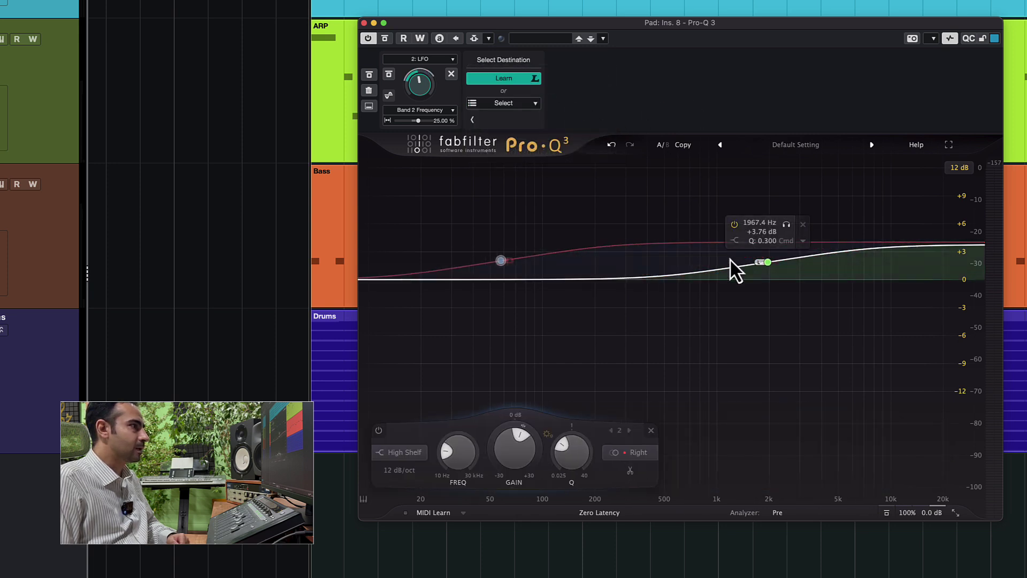
pyautogui.moveTo(769, 261); pyautogui.dragTo(739, 262)
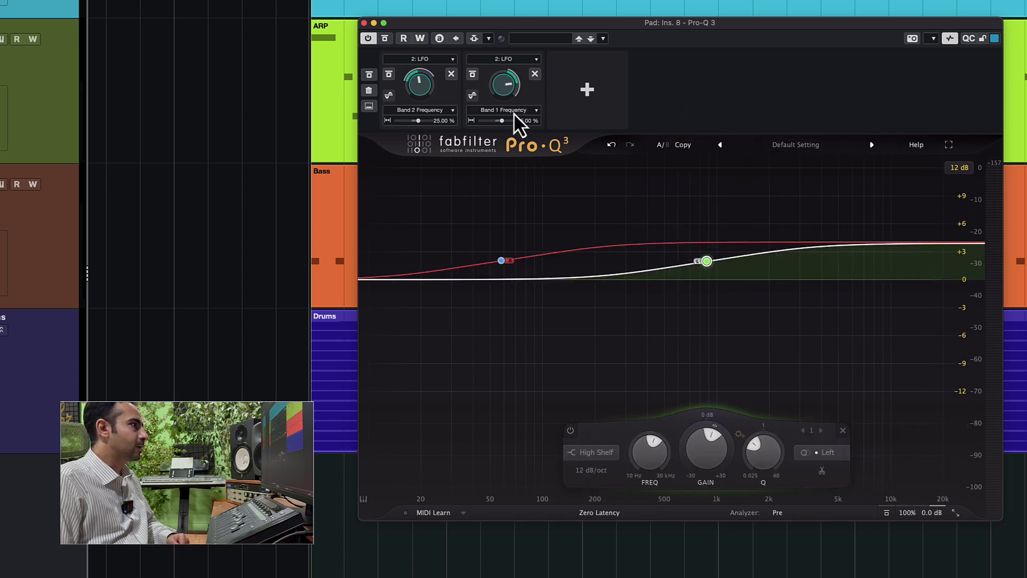
# Step: Set the modulation depth to 35.85% for Band 2 Frequency and -35.85% for Band 1 Frequency, and close the equalizer
pyautogui.moveTo(419, 120); pyautogui.dragTo(421, 121)
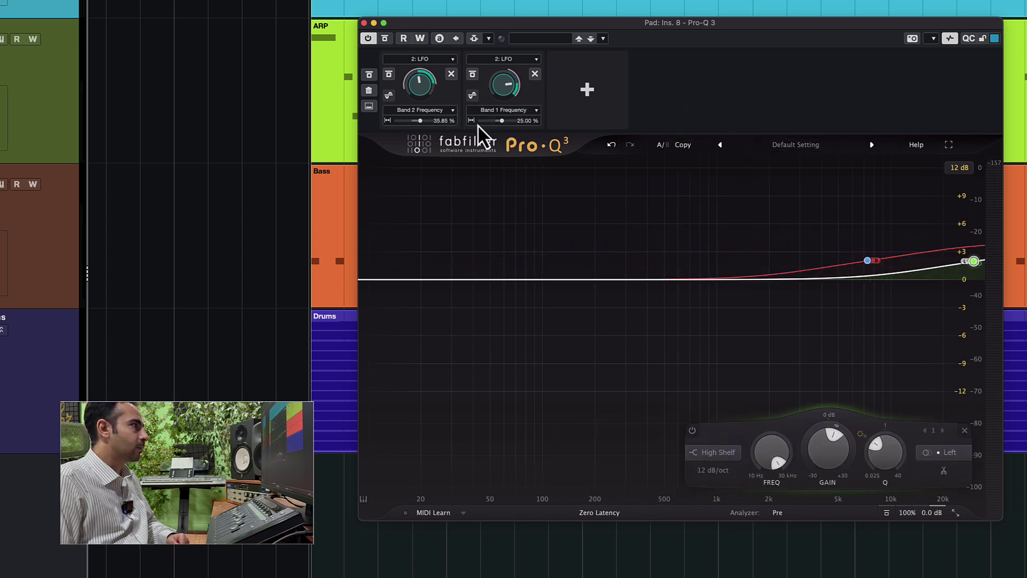
pyautogui.moveTo(500, 121); pyautogui.dragTo(491, 123)
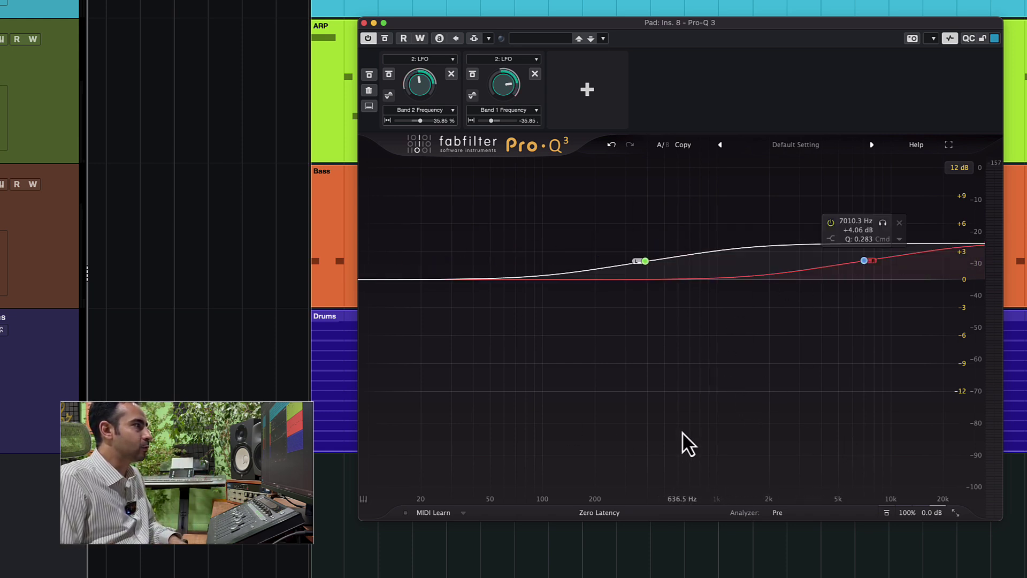
pyautogui.click(364, 23)
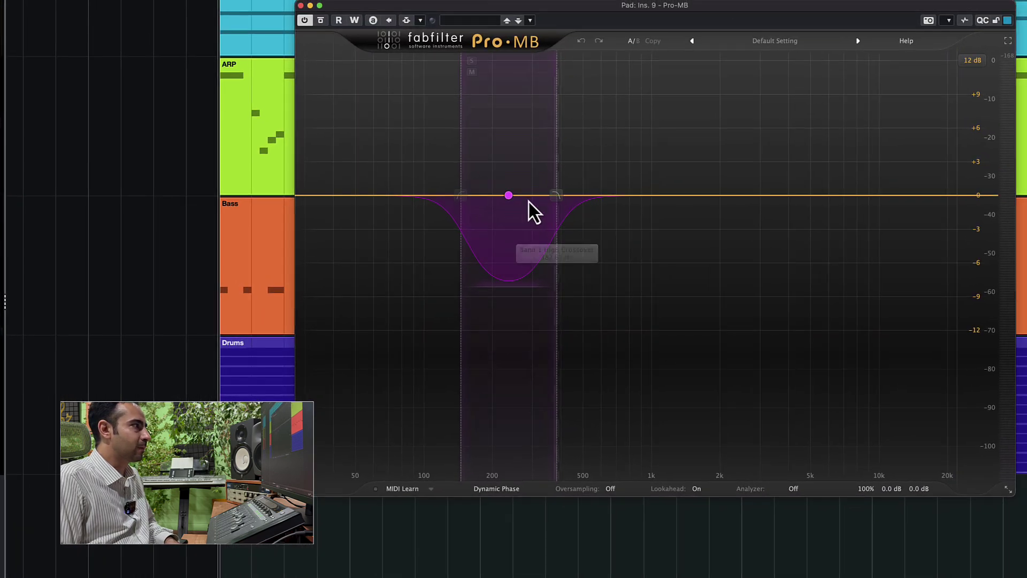
# Step: Stretch the Pro-MB band from about 1.5 kHz to the top of the spectrum and switch it to Expand
pyautogui.moveTo(509, 197); pyautogui.dragTo(779, 196)
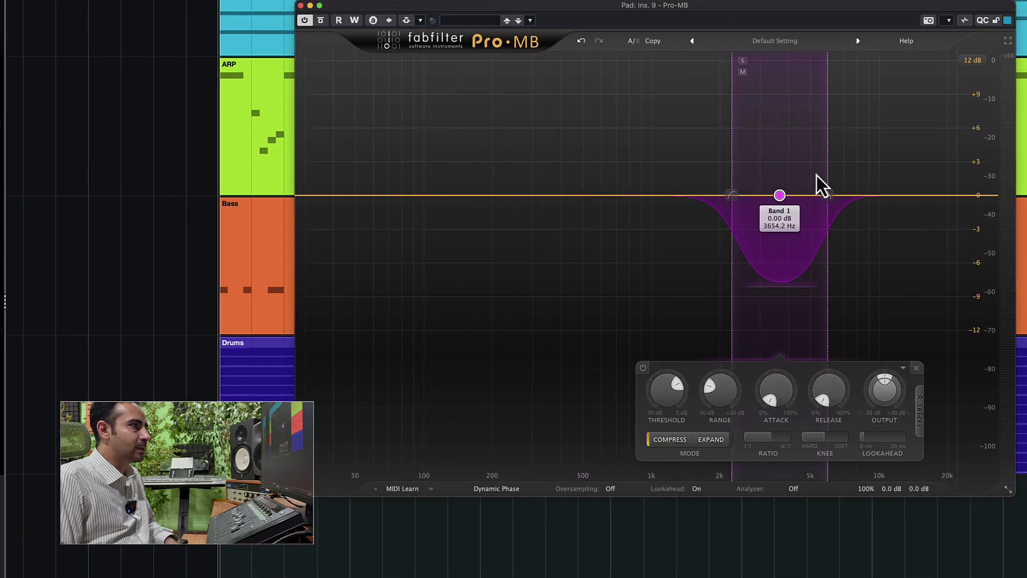
pyautogui.moveTo(829, 174); pyautogui.dragTo(995, 178)
pyautogui.moveTo(736, 196); pyautogui.dragTo(690, 196)
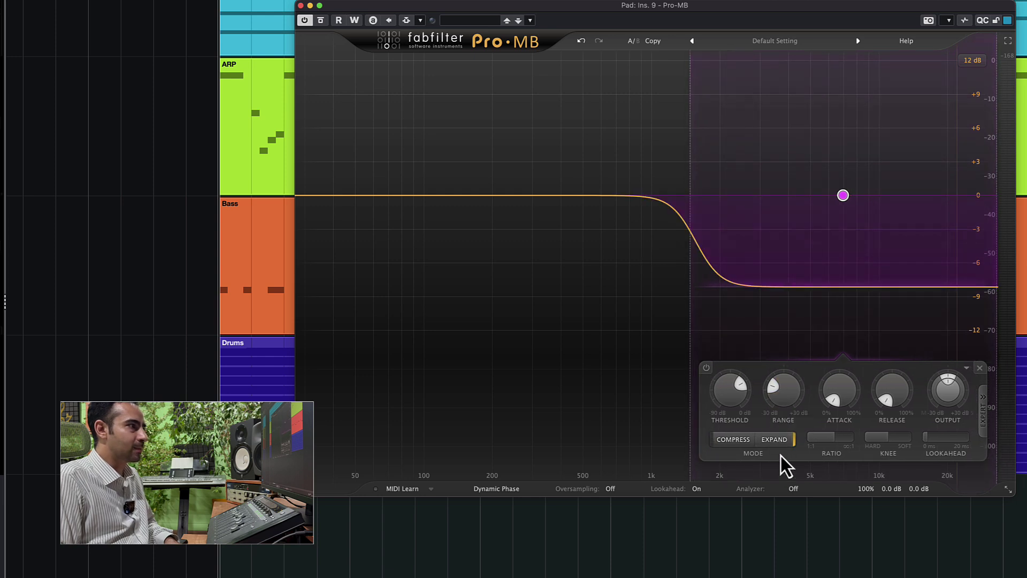
# Step: Raise the expander band's range to about +6 dB and set its stereo link to Side in the expert settings
pyautogui.moveTo(784, 406); pyautogui.dragTo(786, 364)
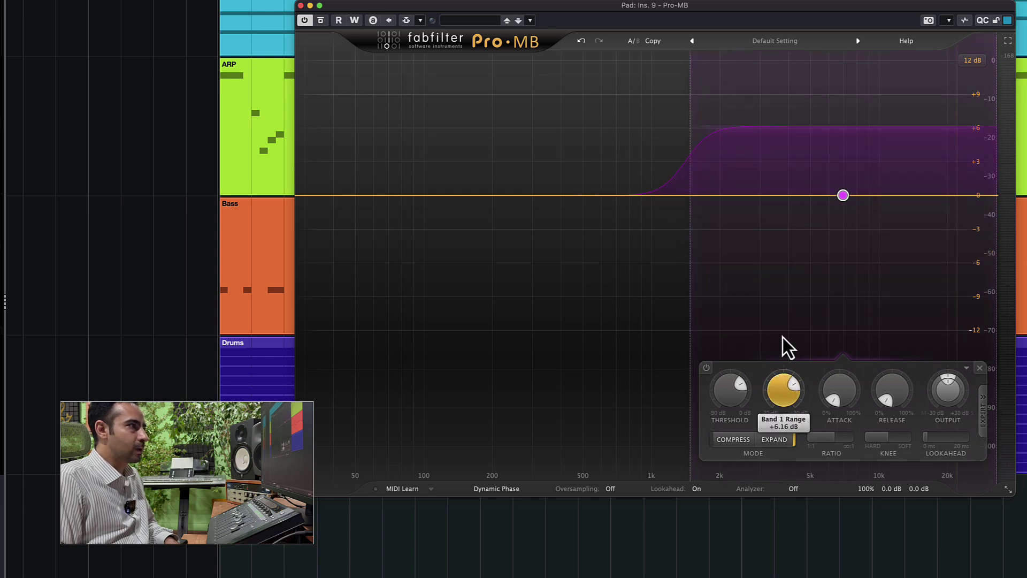
pyautogui.click(987, 422)
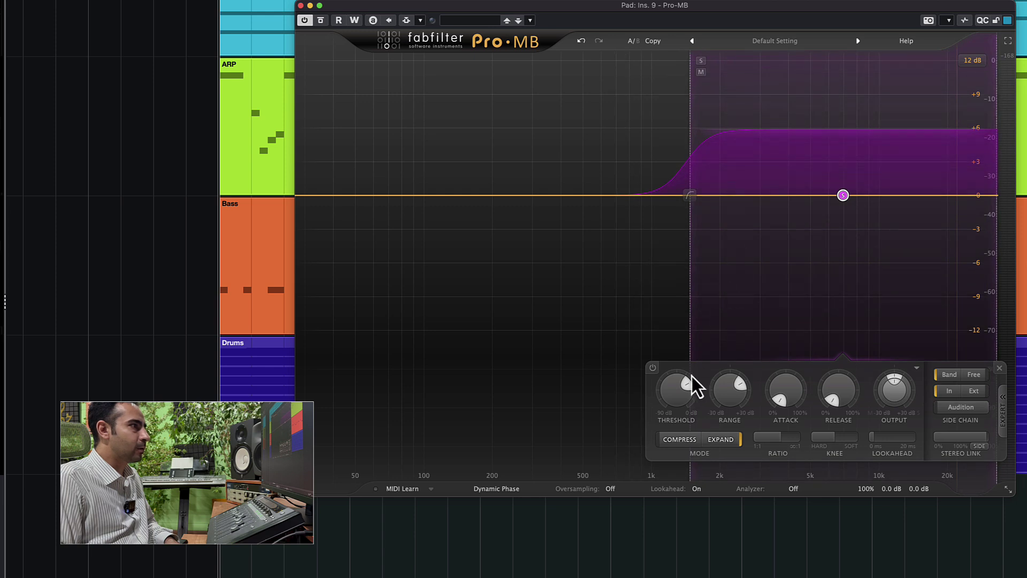
# Step: Lower the expander band's threshold to about -39 dB during playback
pyautogui.moveTo(689, 402)
pyautogui.moveTo(691, 377)
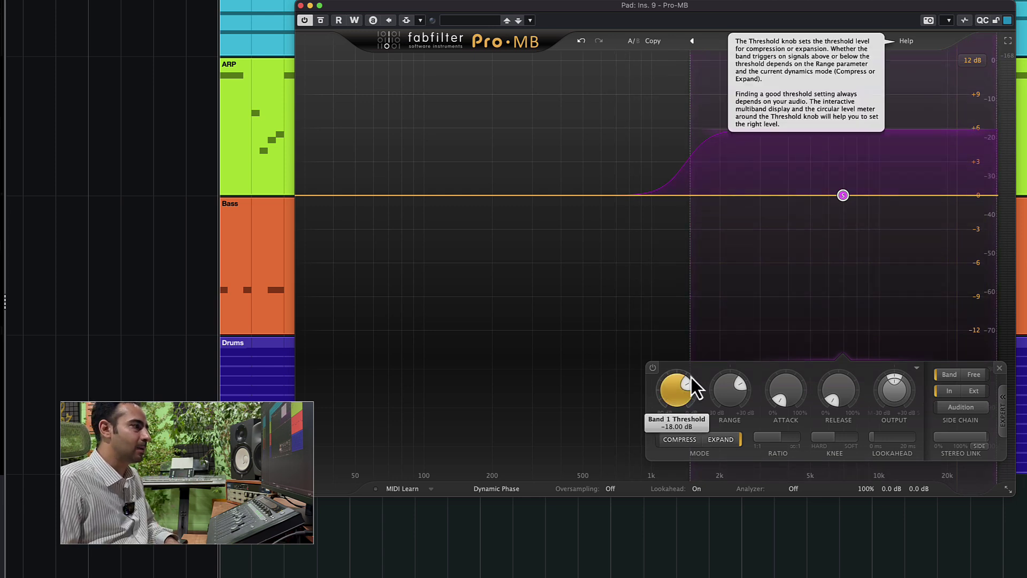
pyautogui.moveTo(681, 399); pyautogui.dragTo(672, 454)
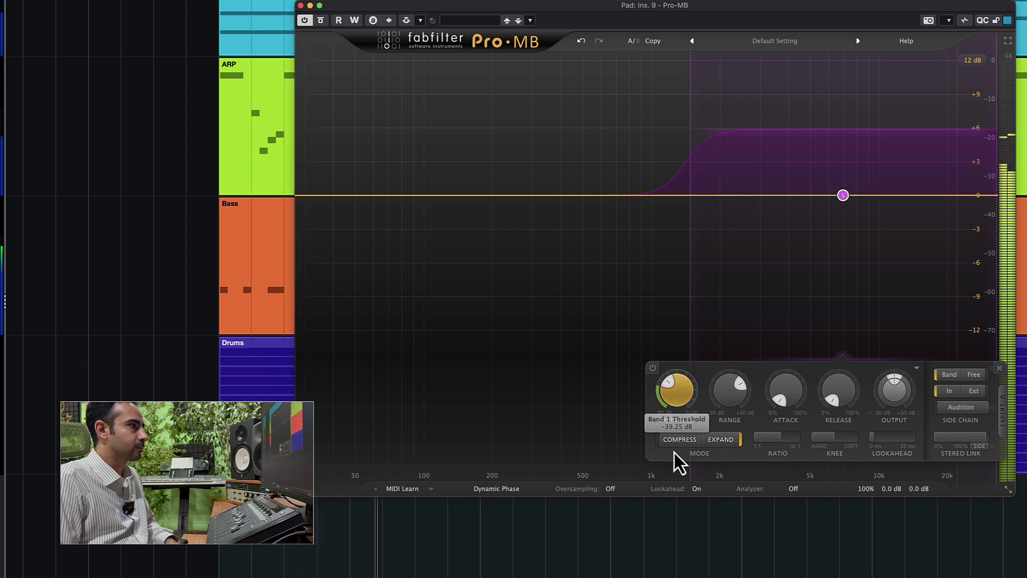
# Step: Fine-tune the expander band's threshold during playback, settling at about -45 dB
pyautogui.scroll(-10, 675, 390)
pyautogui.scroll(-2, 669, 396)
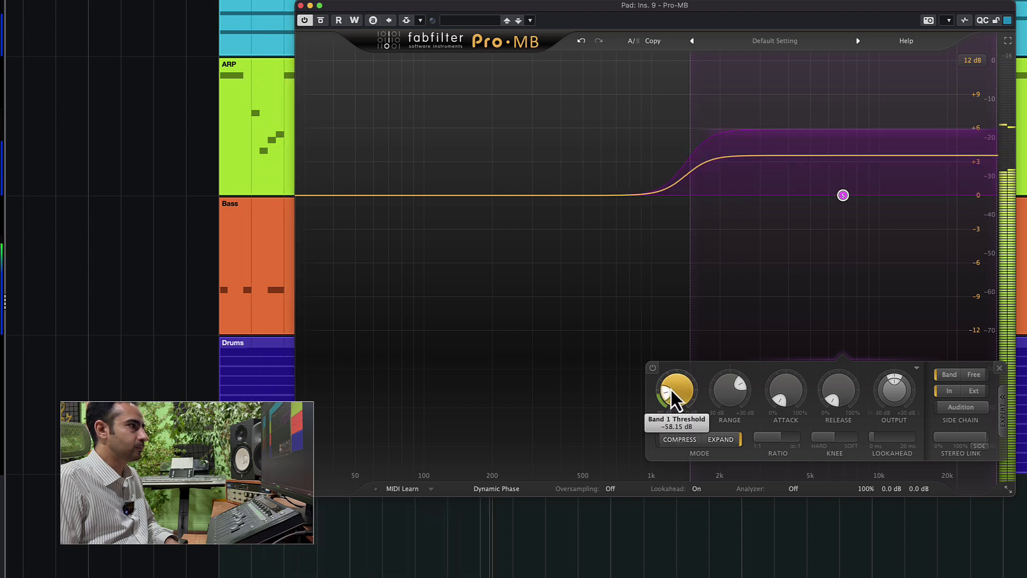
pyautogui.scroll(4, 673, 399)
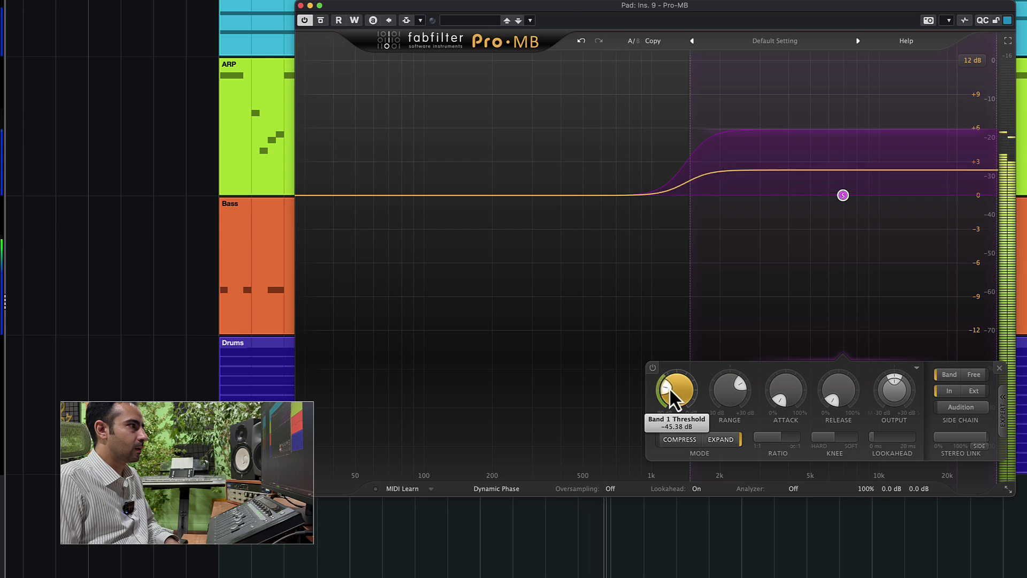
pyautogui.scroll(1, 673, 399)
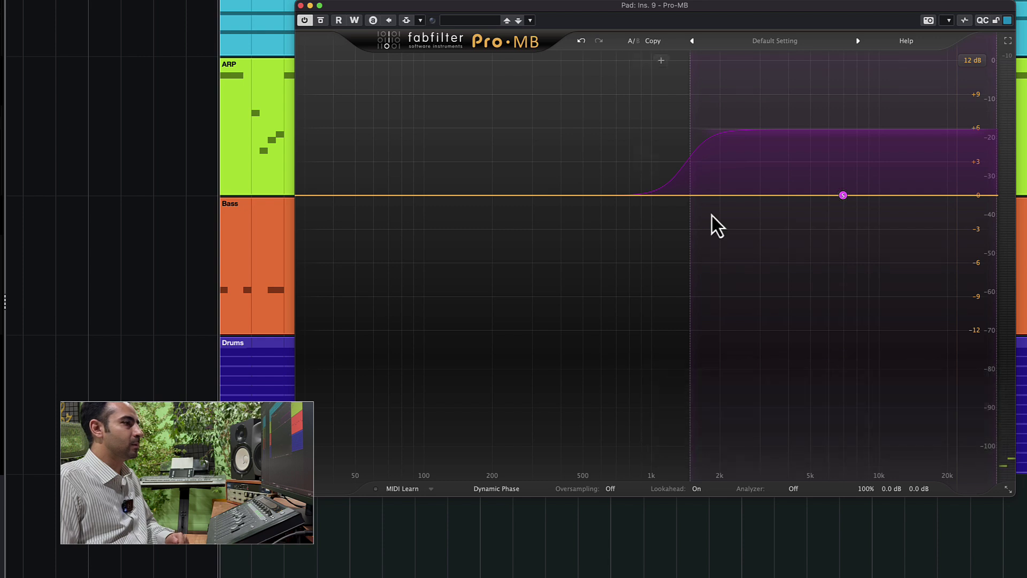
# Step: Return focus to the project window and show the Pad track's modulators
pyautogui.moveTo(921, 491)
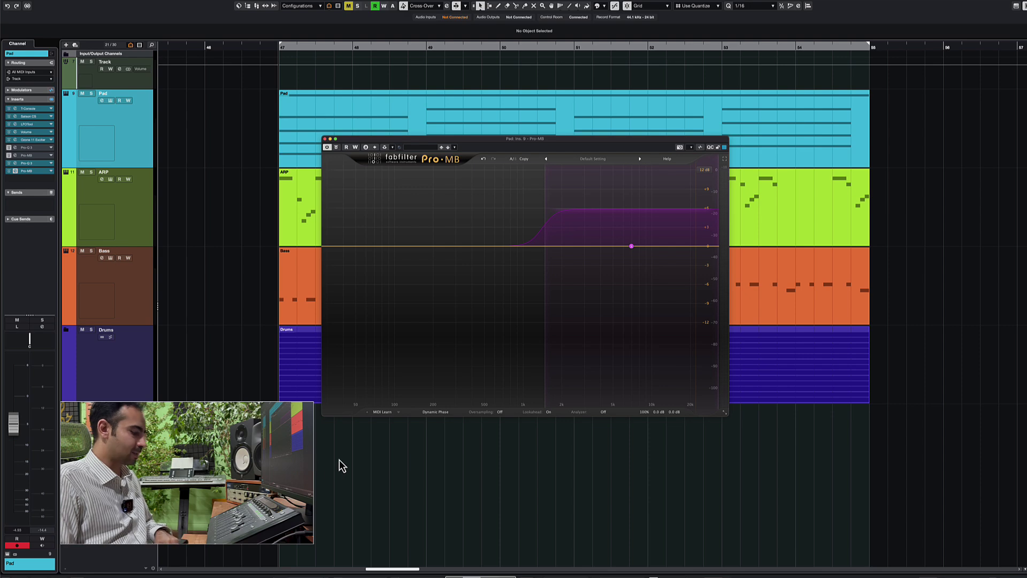
pyautogui.click(322, 451)
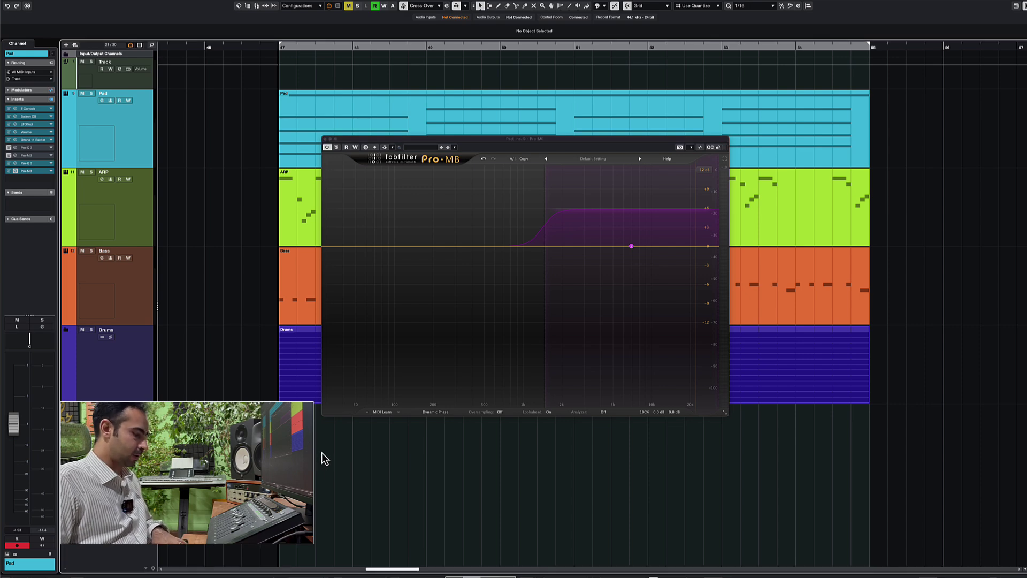
pyautogui.press('super+alt+e')
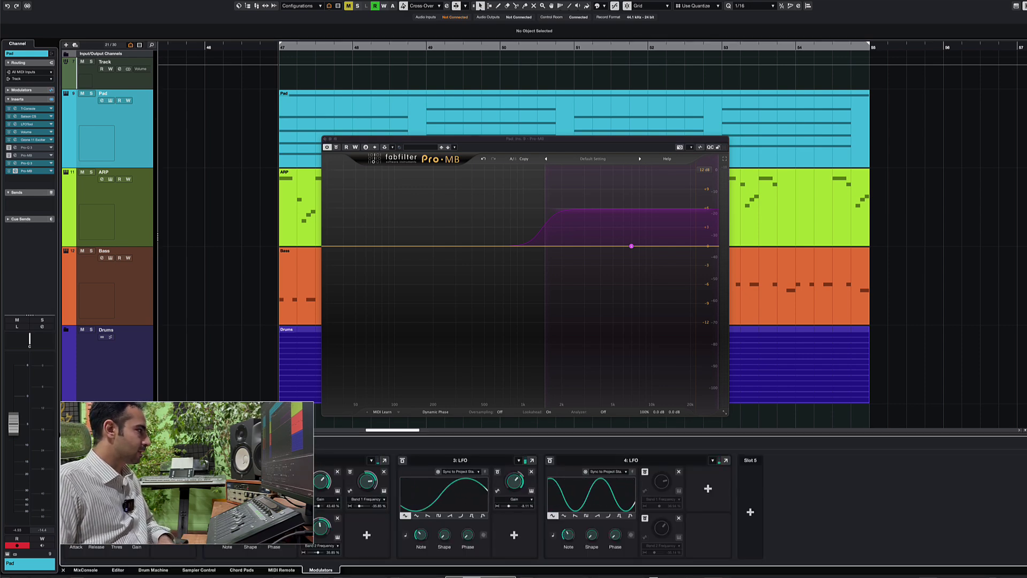